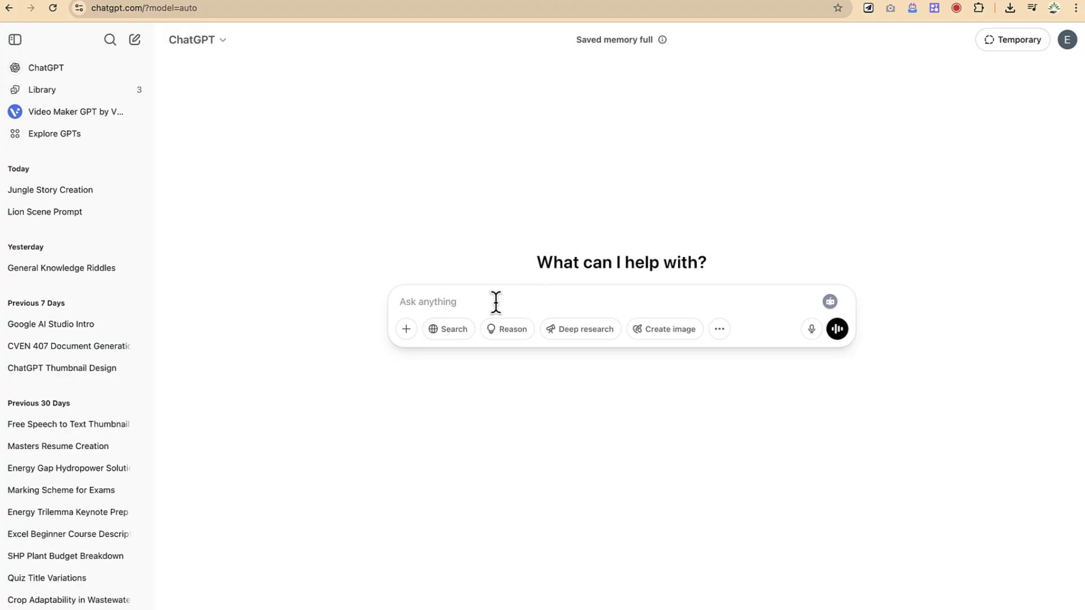
{"action": "type", "text": "can yo"}
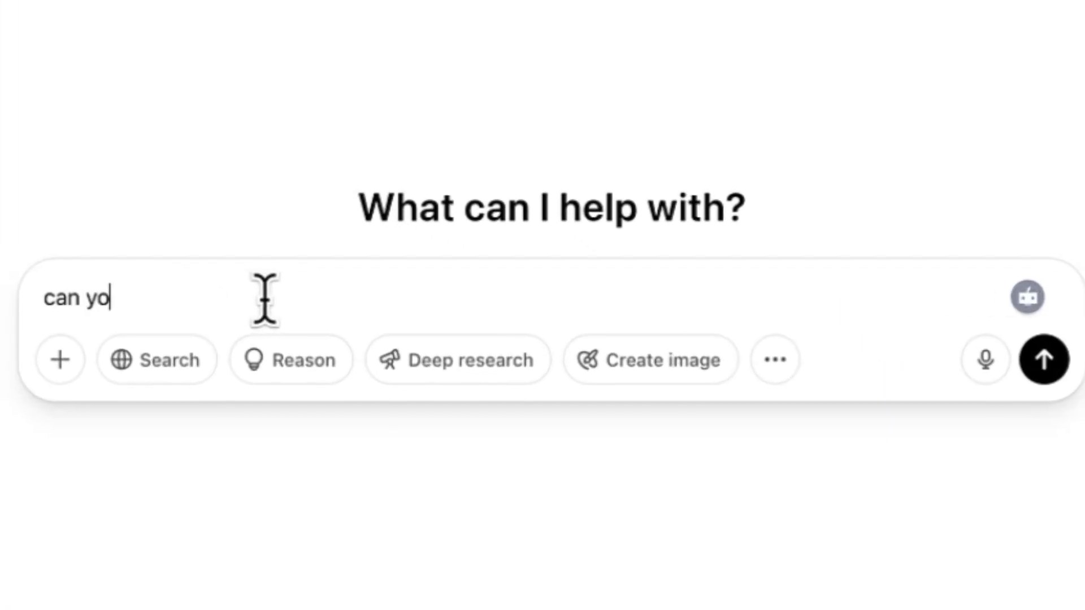
{"action": "type", "text": "u give m"}
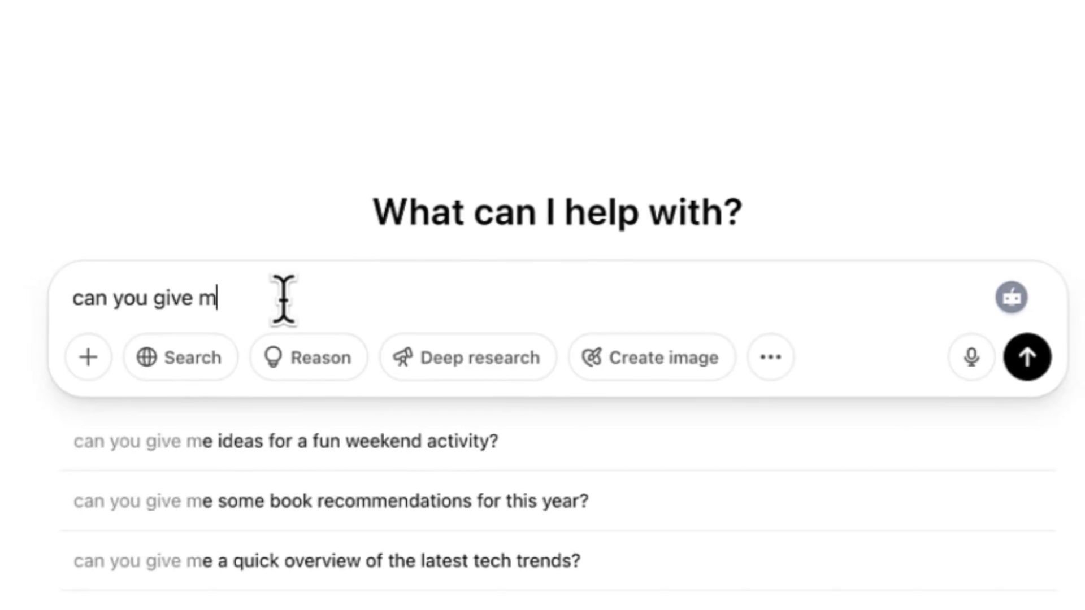
{"action": "type", "text": "e a 5 "}
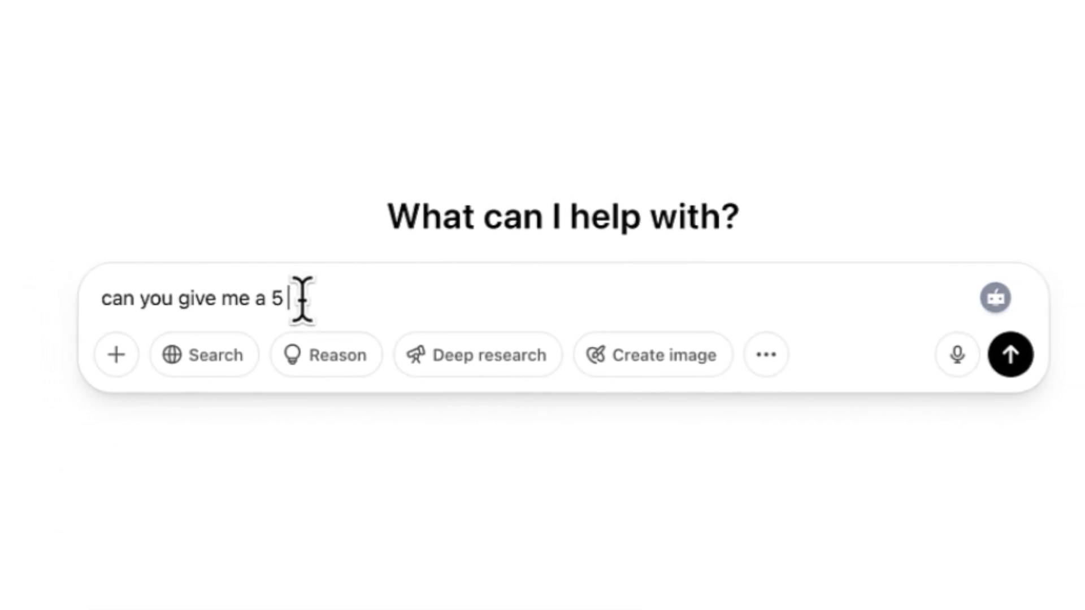
{"action": "type", "text": "word"}
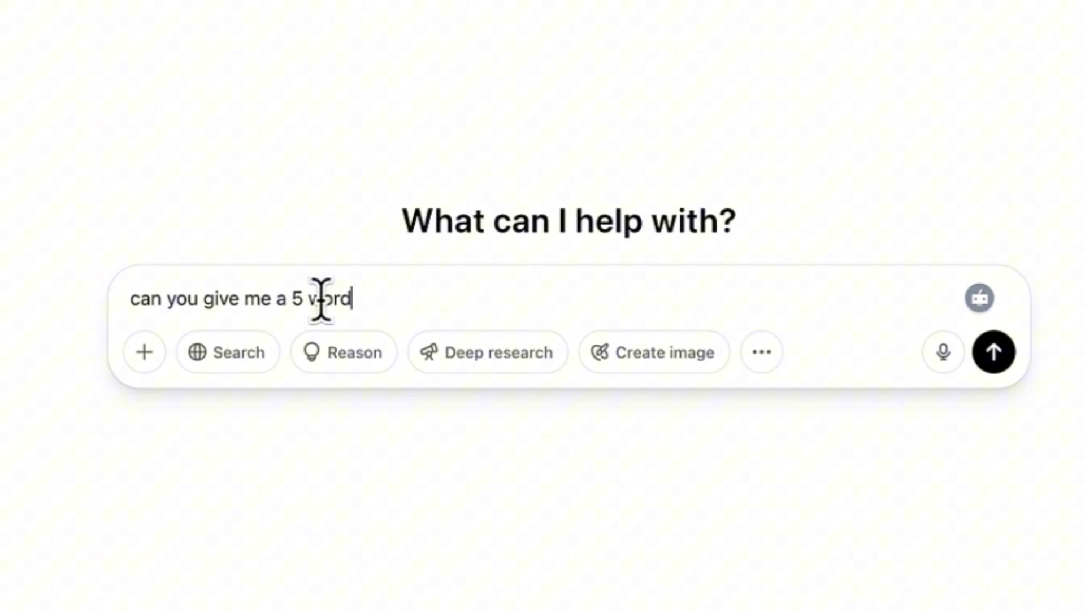
{"action": "type", "text": "s"}
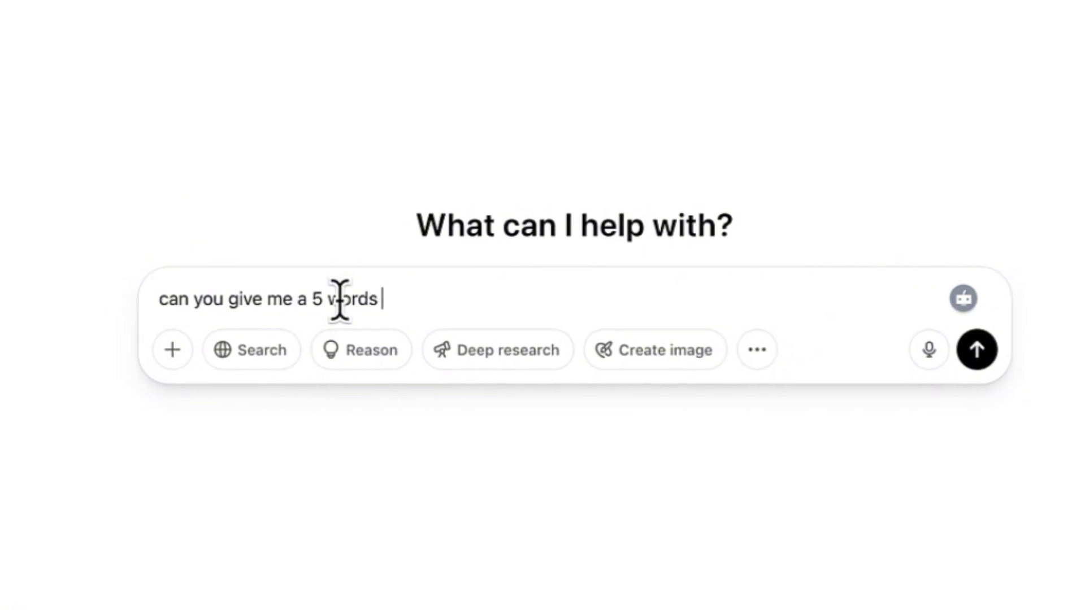
Step: Send the prompt 'can you give me a 50 words motivational speech' to ChatGPT
{"action": "left_click", "coordinate": [348, 300]}
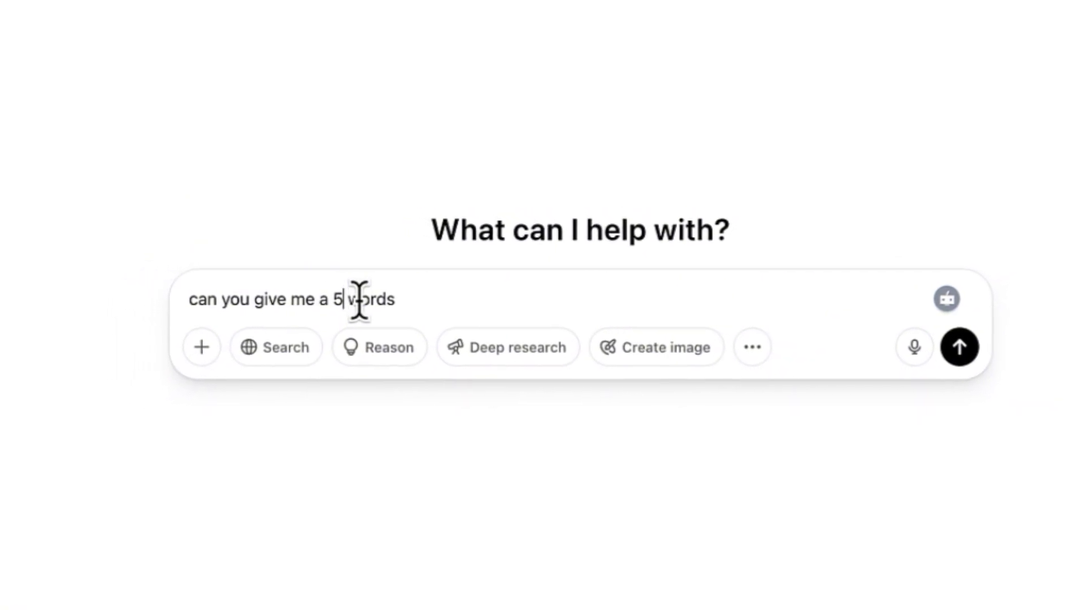
{"action": "type", "text": "0"}
{"action": "key", "text": "End"}
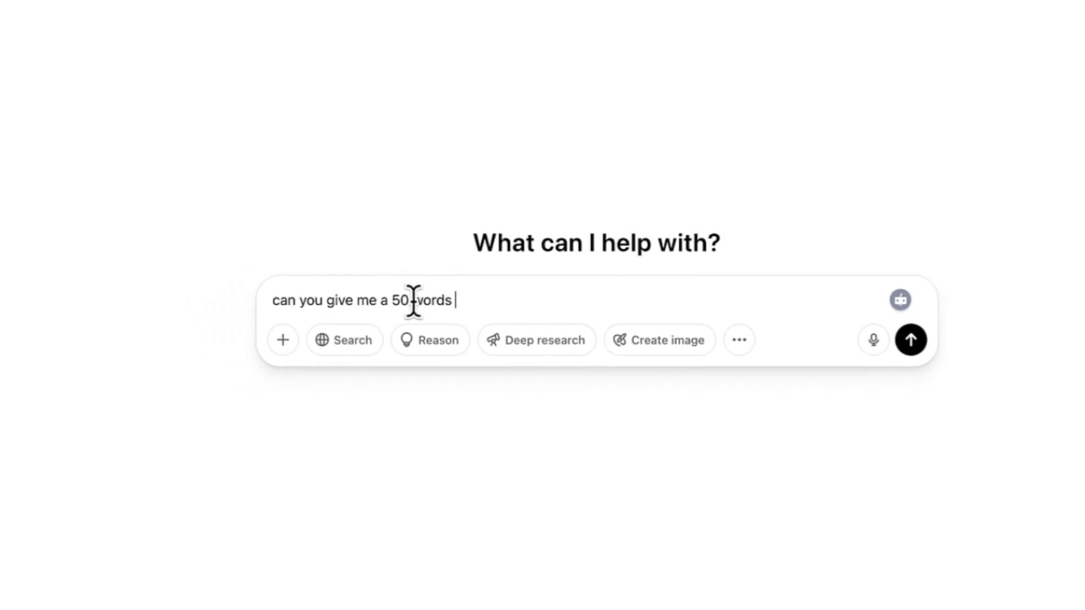
{"action": "type", "text": "motivational"}
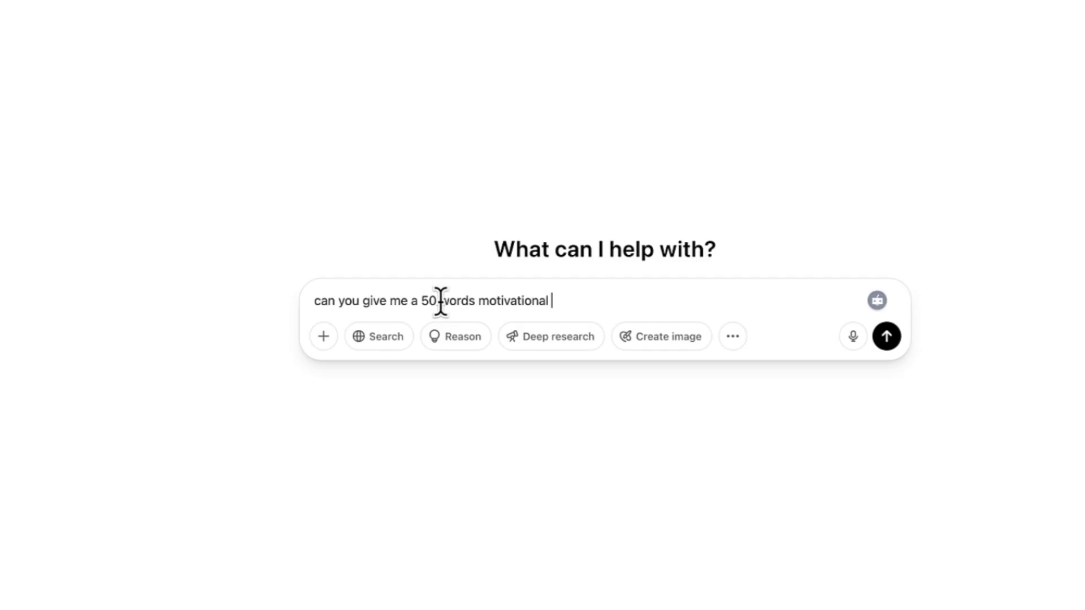
{"action": "type", "text": " speech"}
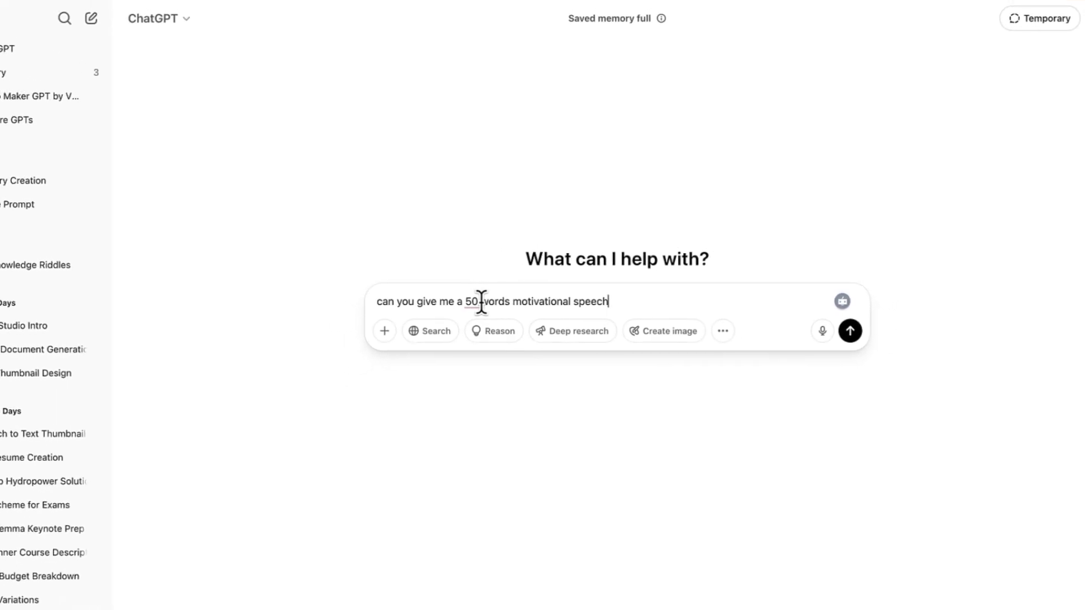
{"action": "key", "text": "Return"}
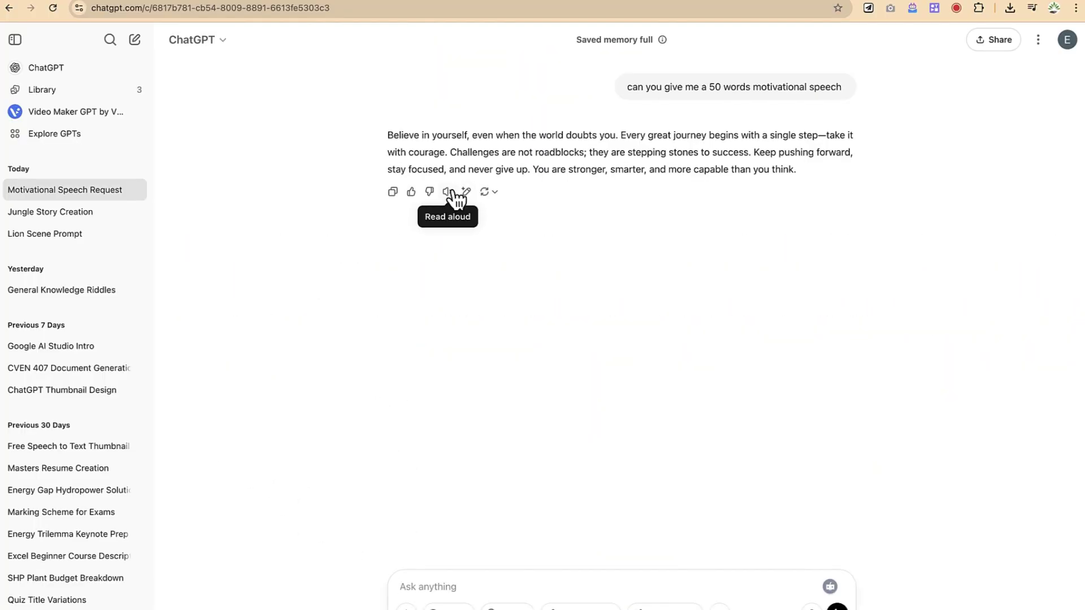
Step: Have ChatGPT read the finished motivational speech reply aloud
{"action": "left_click", "coordinate": [449, 192]}
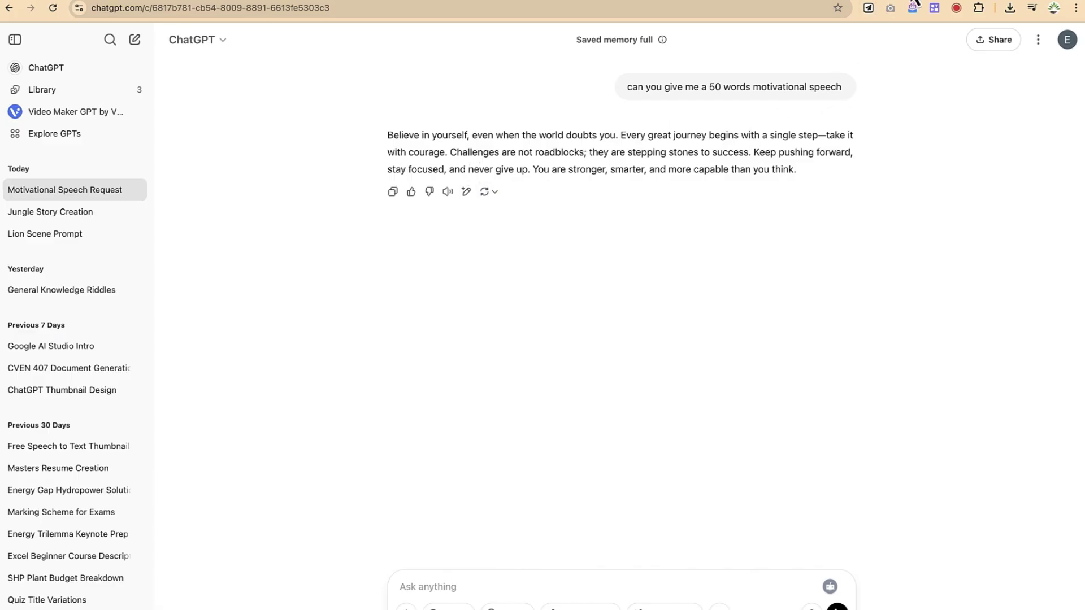
Step: Switch to the Chrome Audio Capture store listing and show the extension's capture panel
{"action": "key", "text": "ctrl+shift+x"}
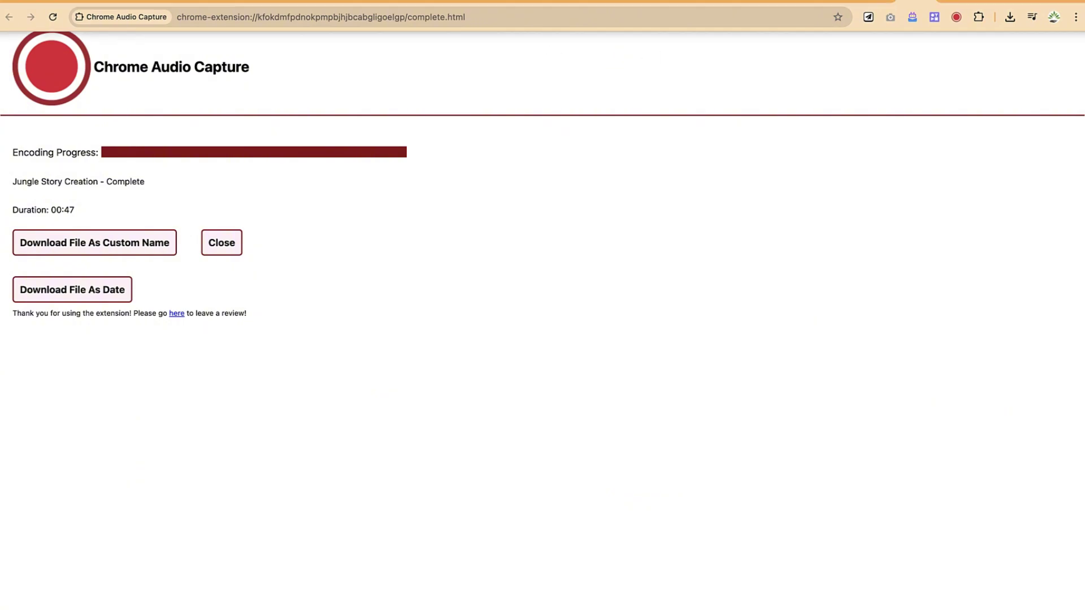
{"action": "left_click", "coordinate": [866, 8]}
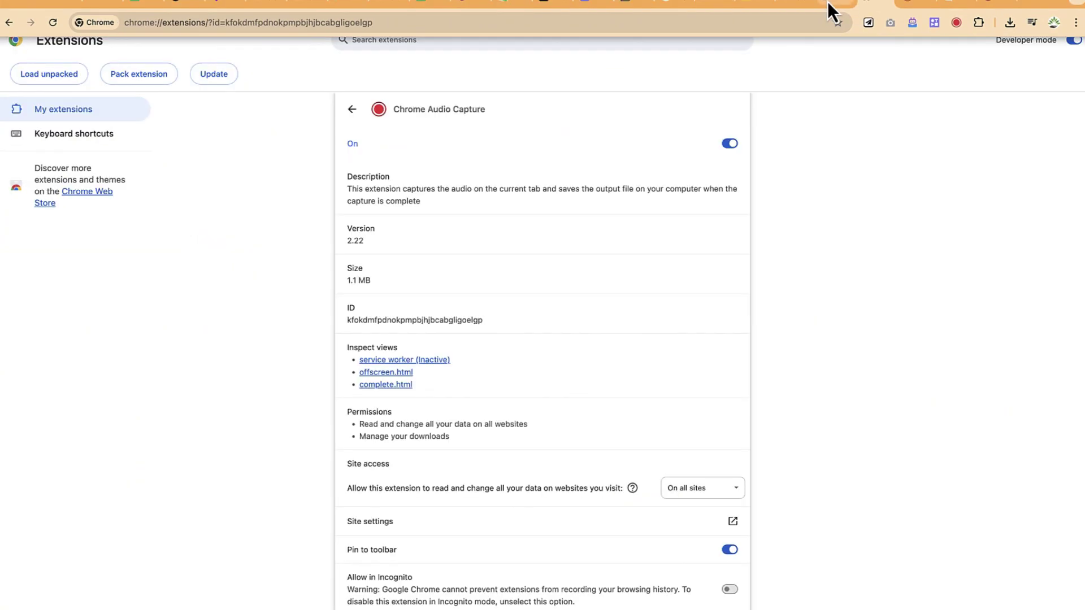
{"action": "left_click", "coordinate": [827, 1]}
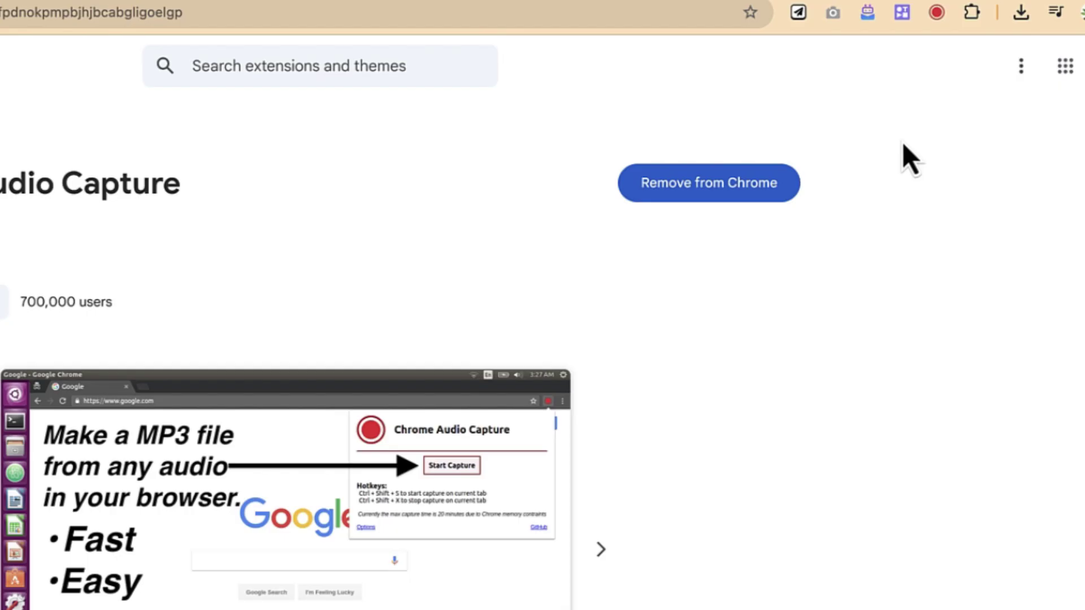
{"action": "left_click", "coordinate": [936, 16]}
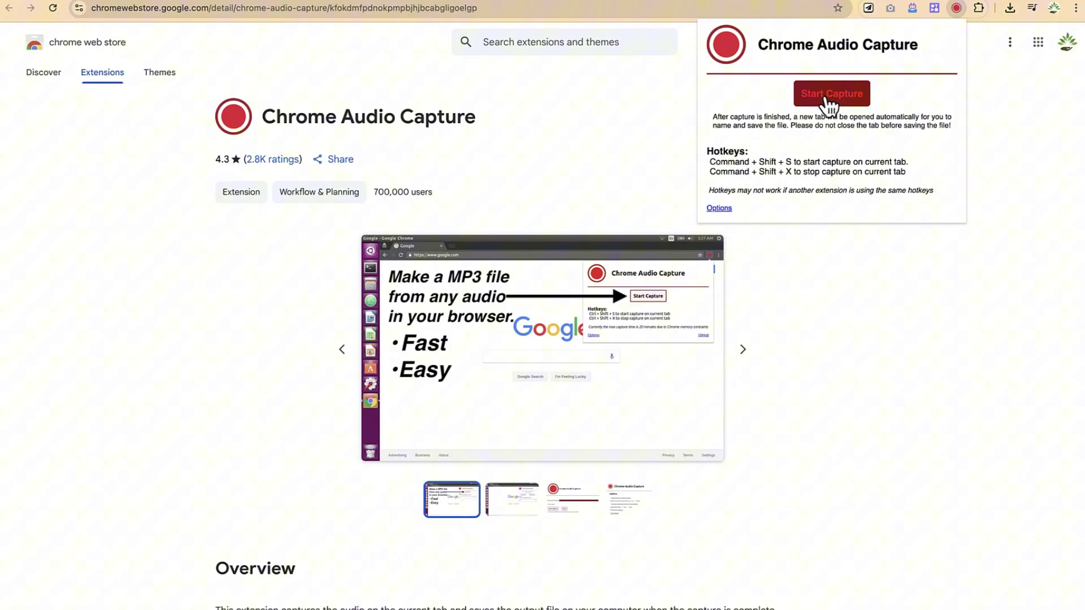
Step: Start capturing the tab's audio and have ChatGPT read the speech aloud into the recording
{"action": "left_click", "coordinate": [829, 96]}
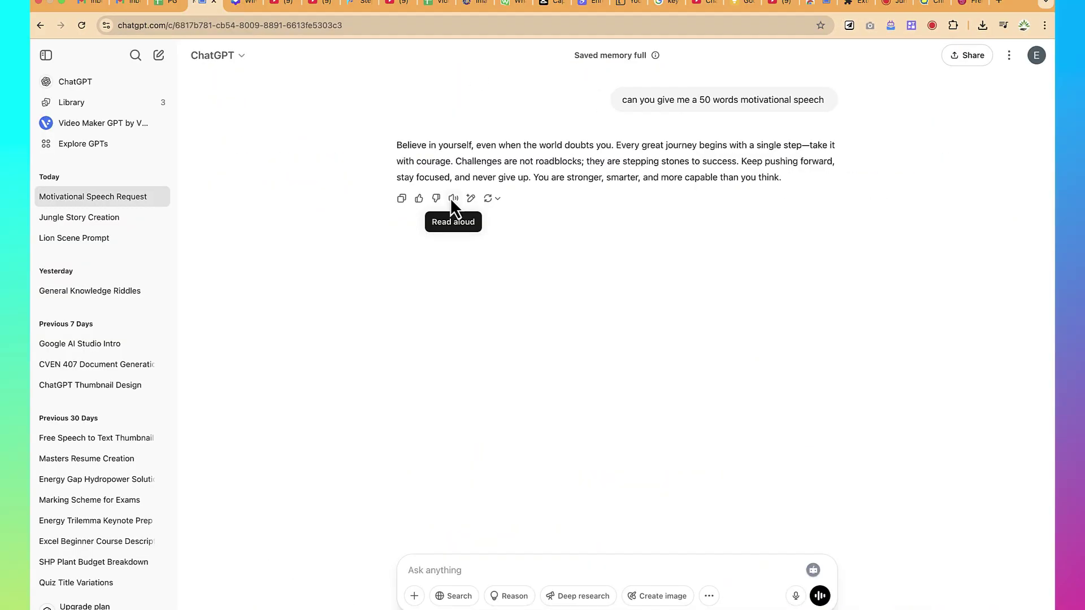
{"action": "left_click", "coordinate": [452, 200]}
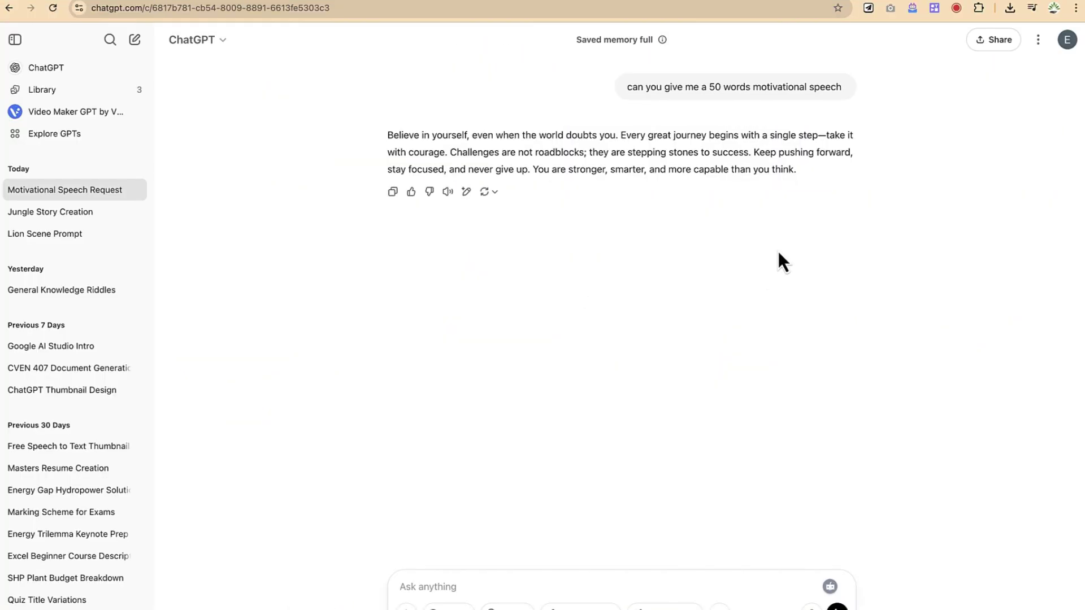
Step: Save the capture as Motivation.mp3 in the Unlimited video creation folder under a custom name
{"action": "left_click", "coordinate": [957, 9]}
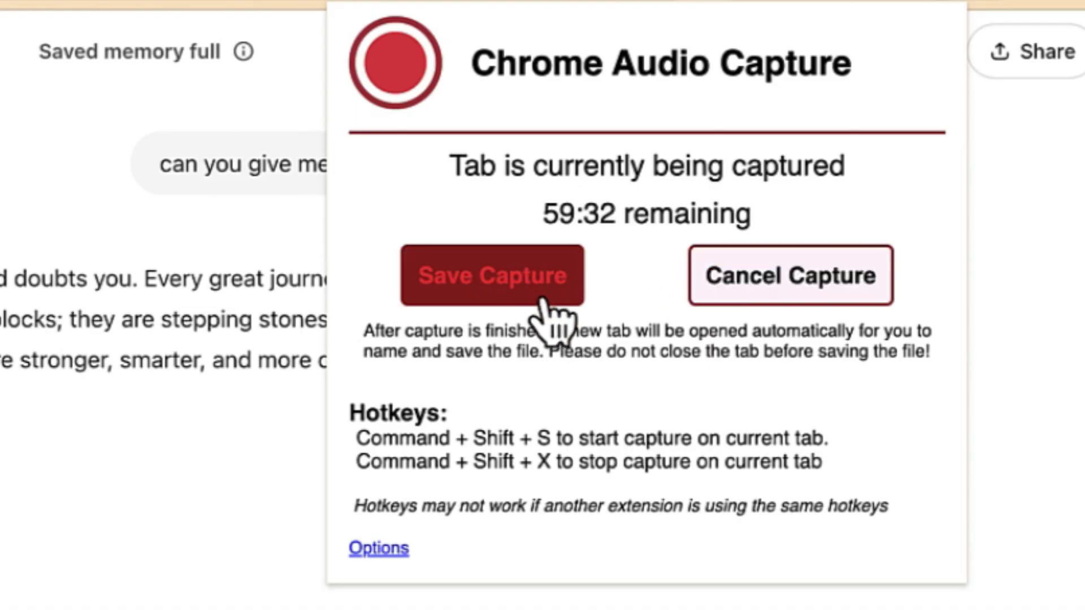
{"action": "left_click", "coordinate": [536, 295]}
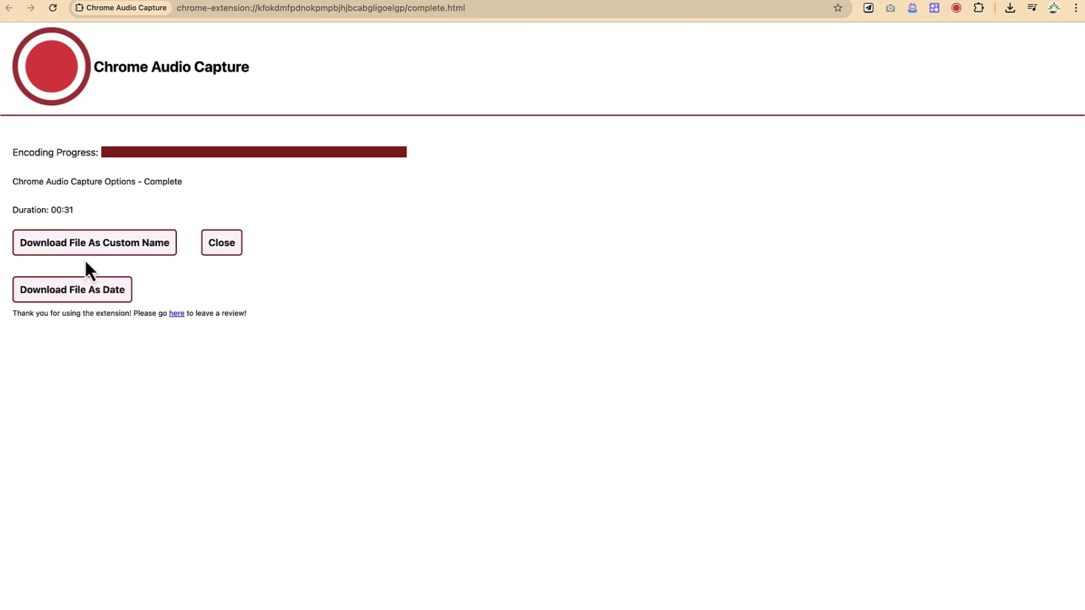
{"action": "left_click", "coordinate": [85, 244]}
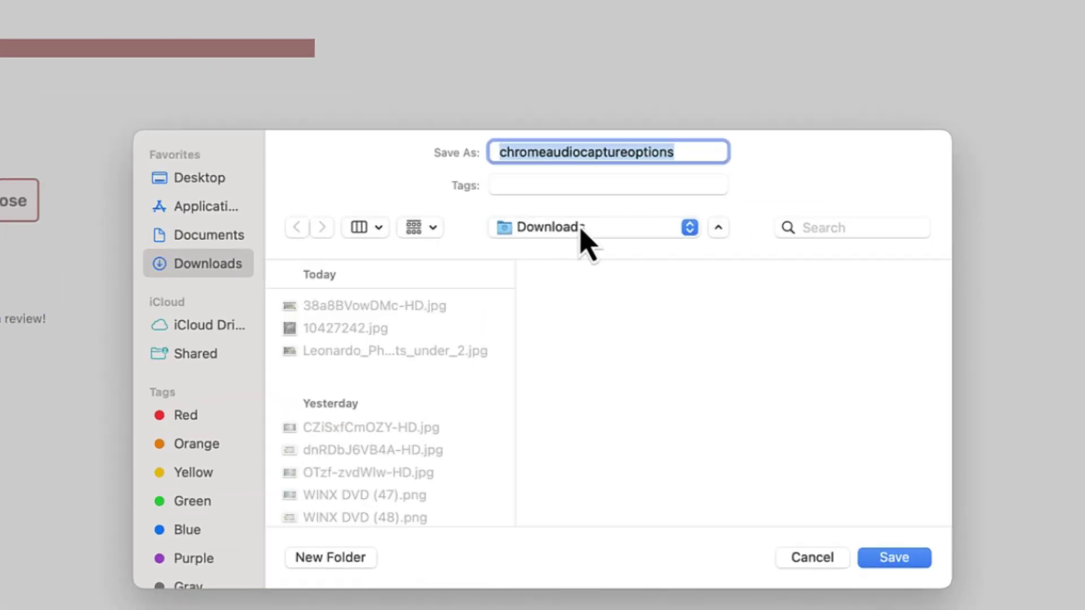
{"action": "left_click", "coordinate": [562, 258]}
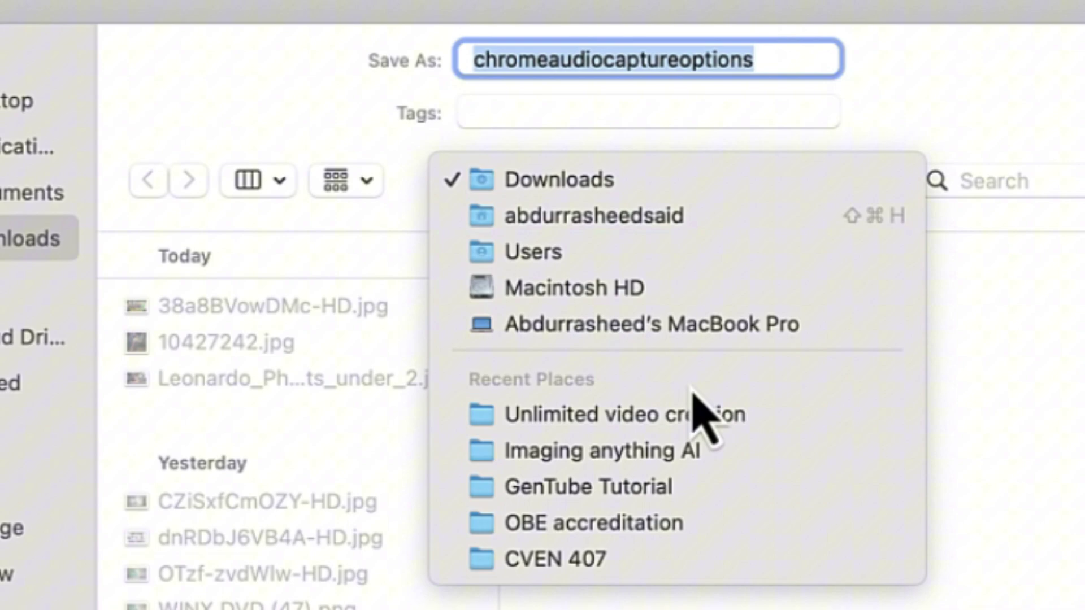
{"action": "left_click", "coordinate": [714, 428]}
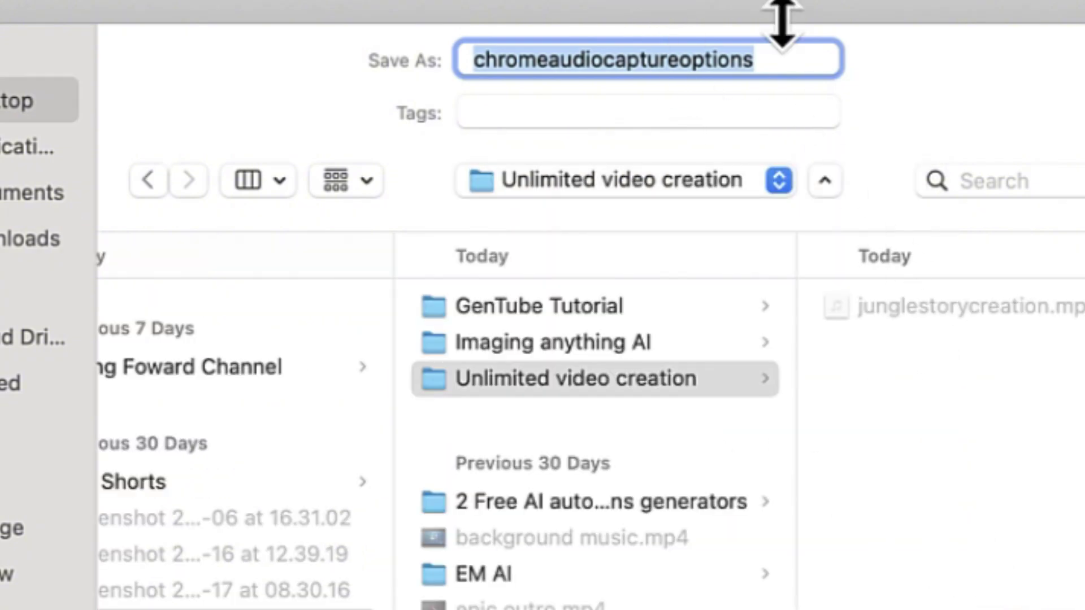
{"action": "type", "text": "Mov"}
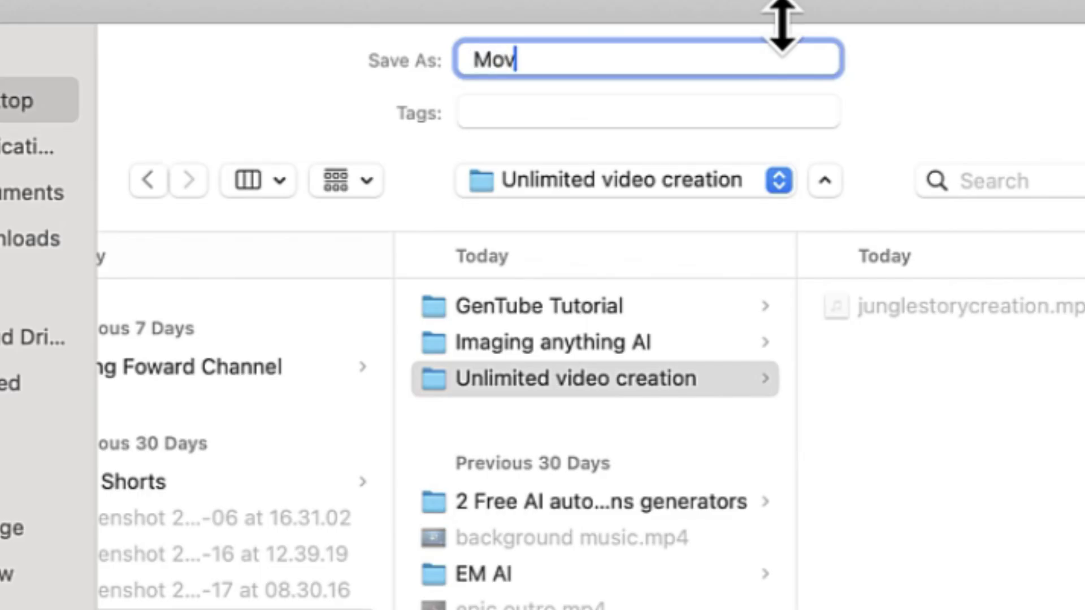
{"action": "type", "text": "i"}
{"action": "key", "text": "BackSpace"}
{"action": "key", "text": "BackSpace"}
{"action": "type", "text": "tivati"}
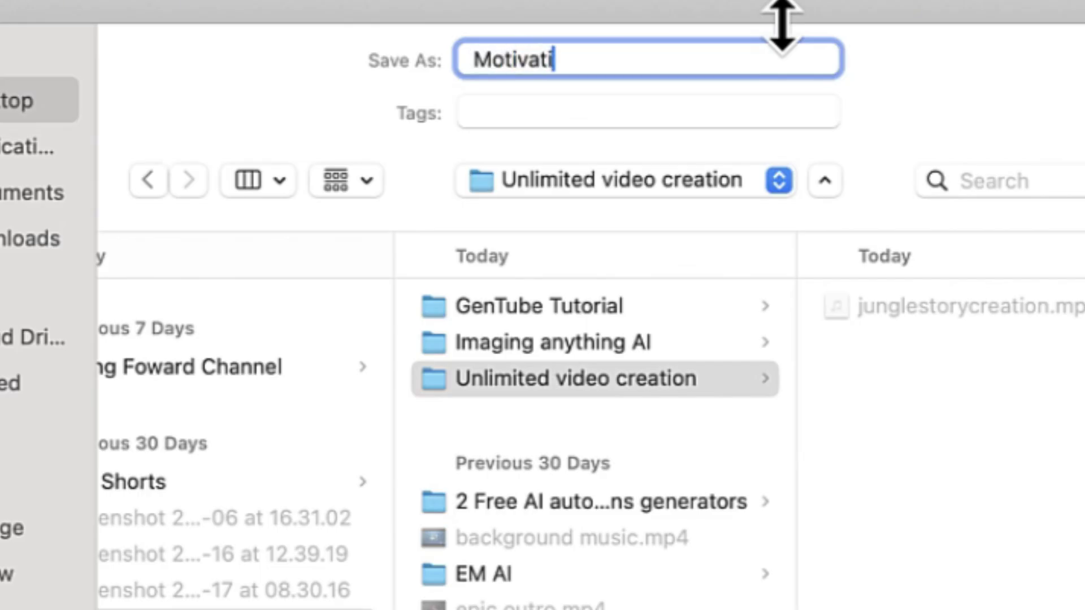
{"action": "type", "text": "on"}
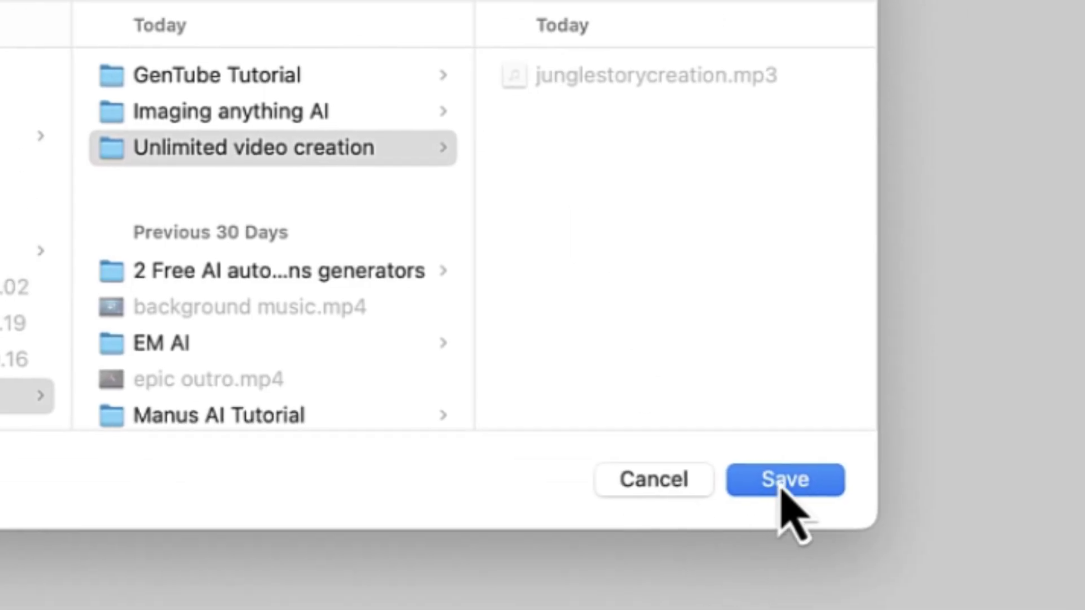
{"action": "left_click", "coordinate": [782, 487]}
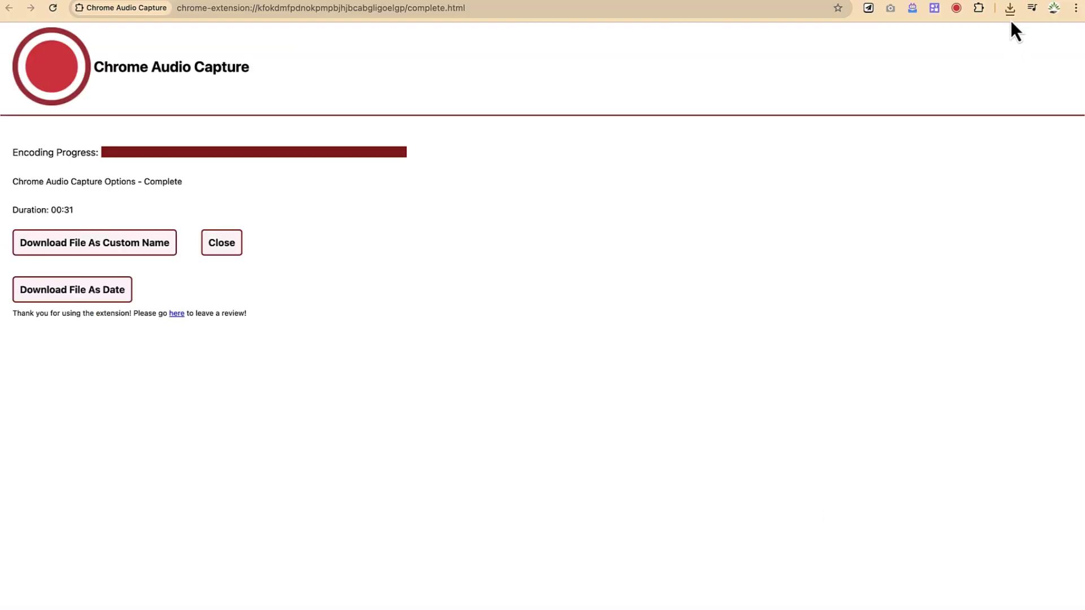
Step: Reveal the downloaded Motivation.mp3 in Finder and play it
{"action": "left_click", "coordinate": [1011, 10]}
{"action": "left_click", "coordinate": [977, 62]}
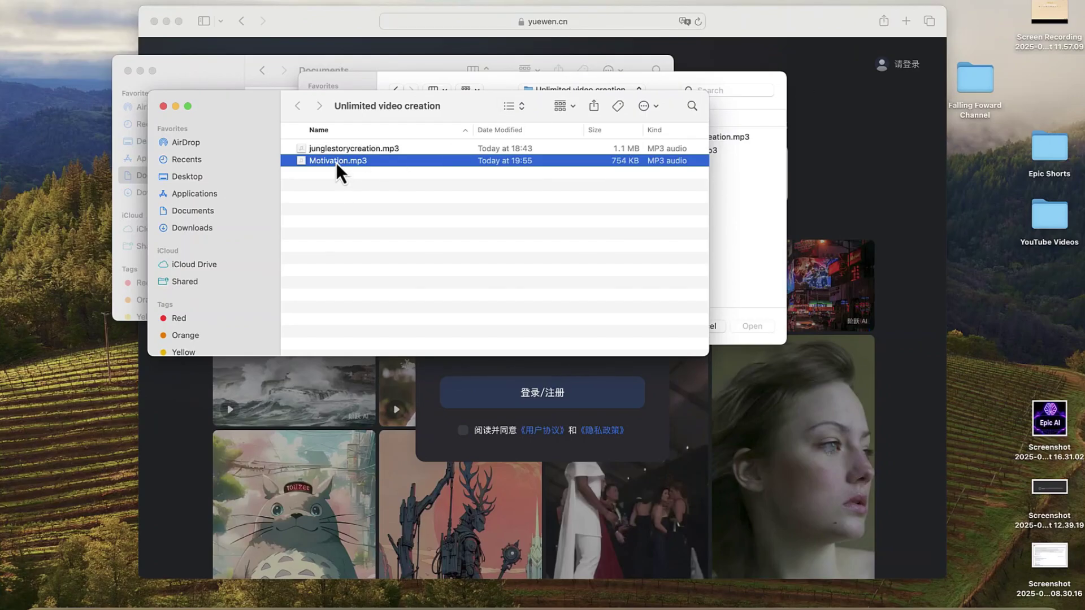
{"action": "double_click", "coordinate": [337, 162]}
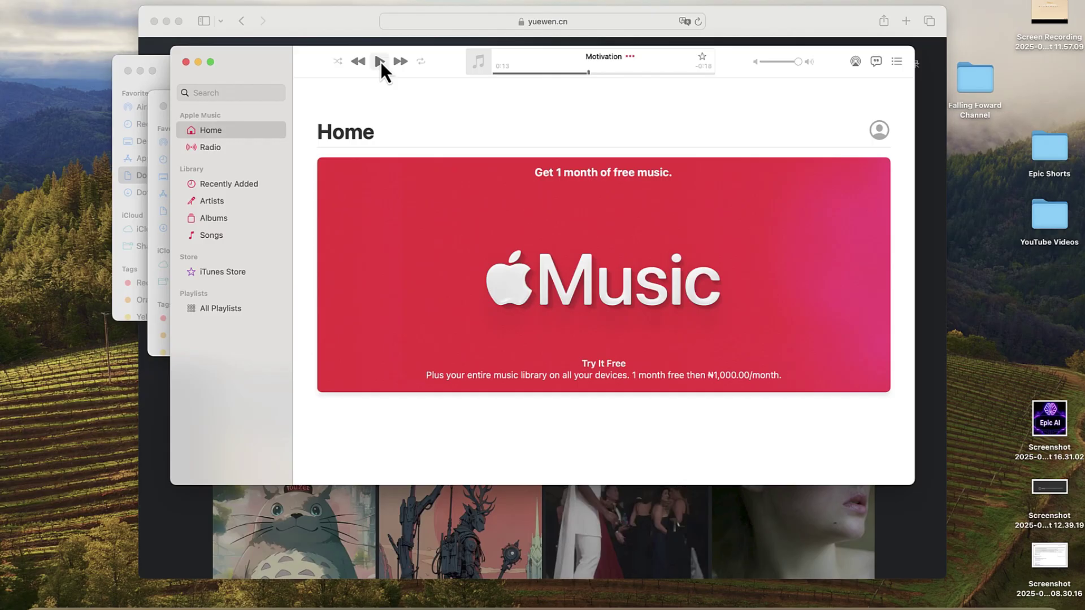
Step: Pause the Motivation track playing in Music
{"action": "left_click", "coordinate": [381, 62]}
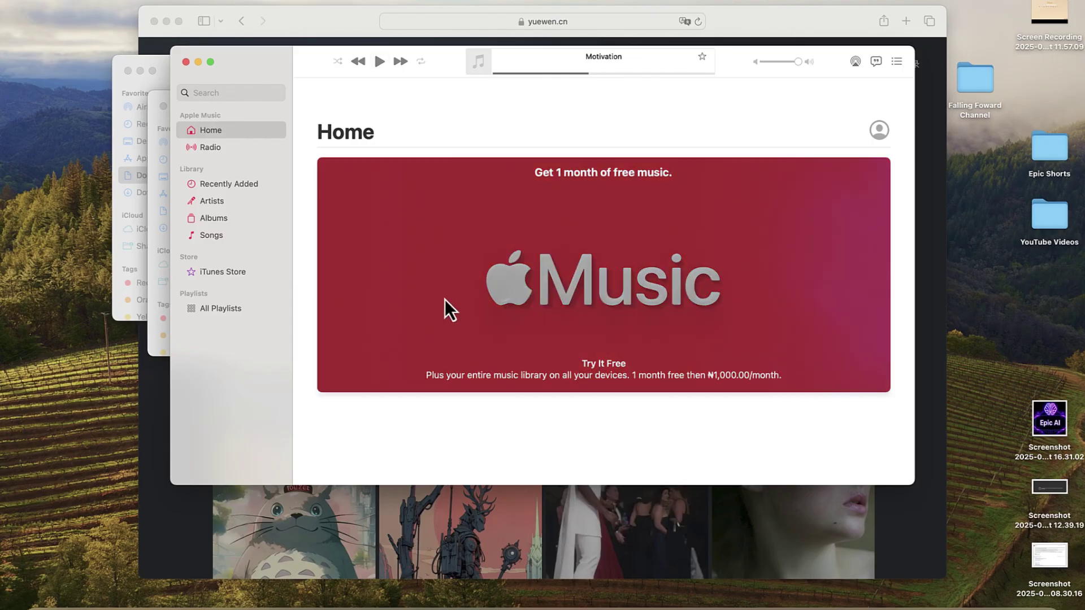